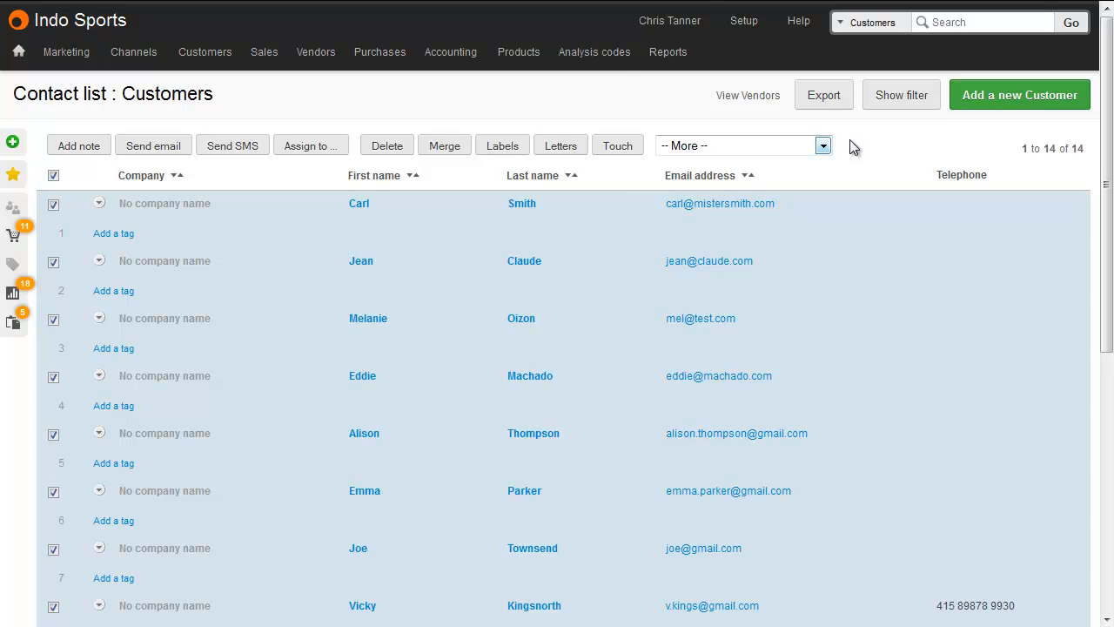
- Add the Price group column to the contact list in the personal preferences and save the changes
mouse_move(672, 20)
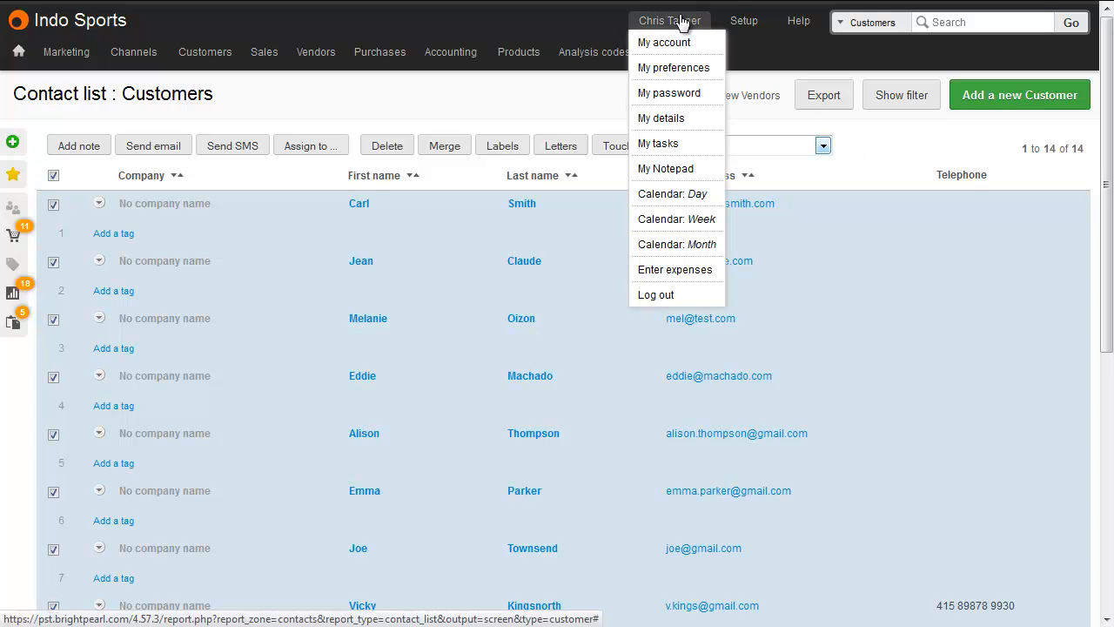
click(681, 76)
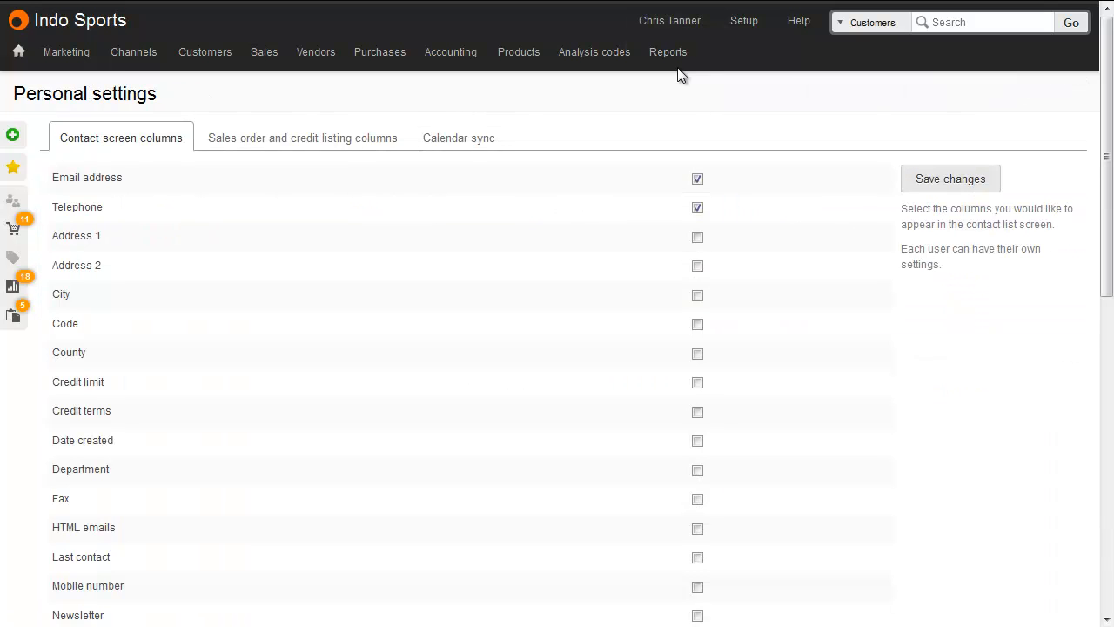
scroll(142, 259, down, 6)
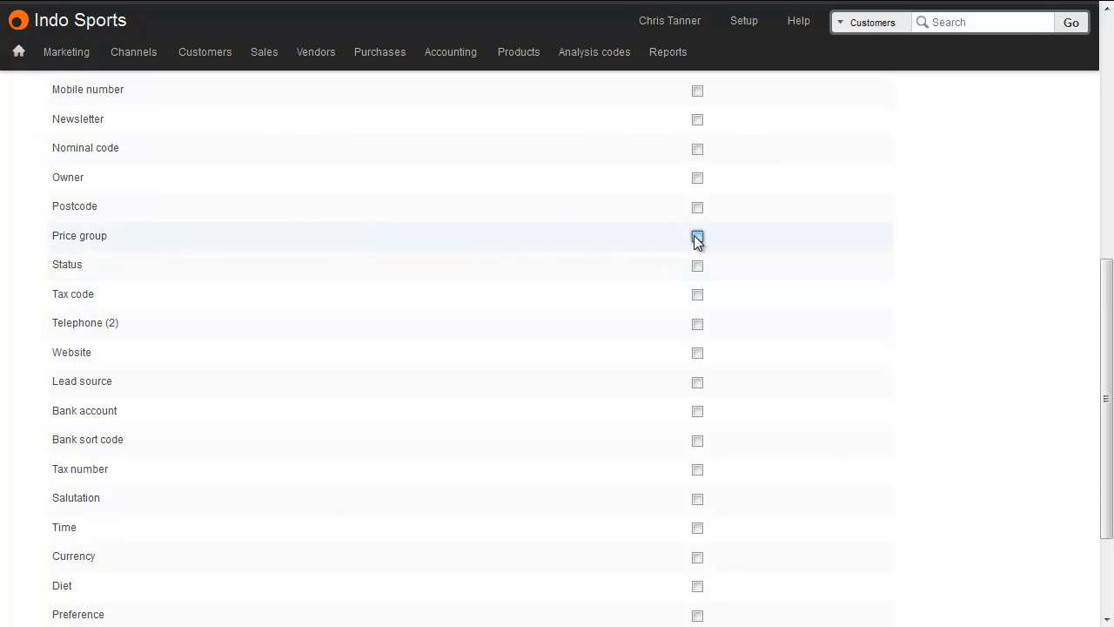
click(698, 236)
scroll(697, 241, up, 6)
click(958, 195)
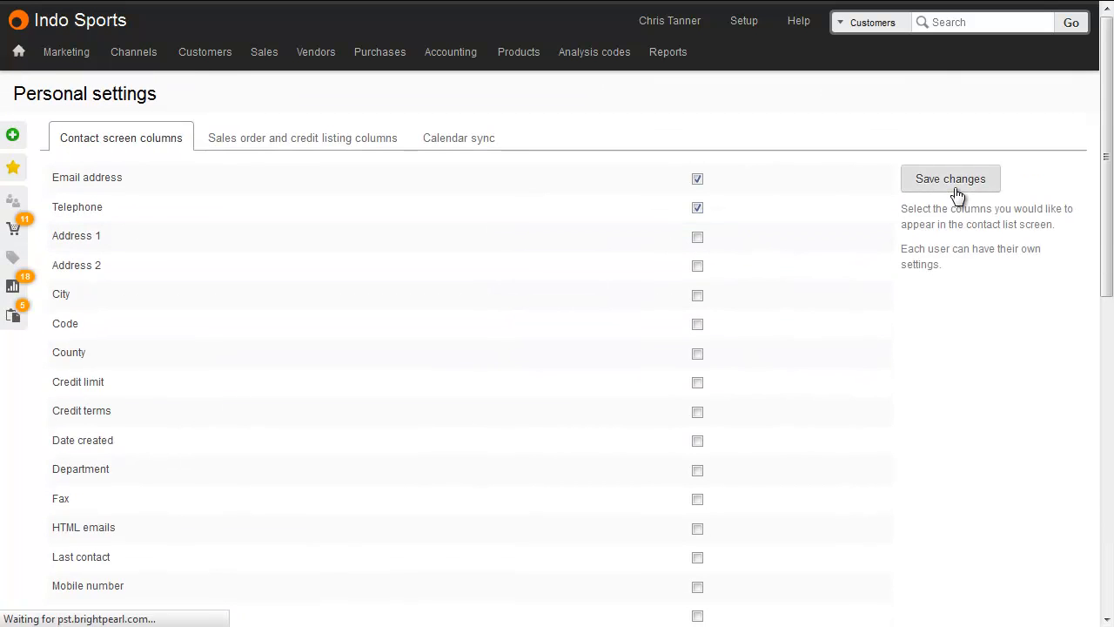
- List all customers and review the price list and account settings in one customer's financial details
mouse_move(201, 60)
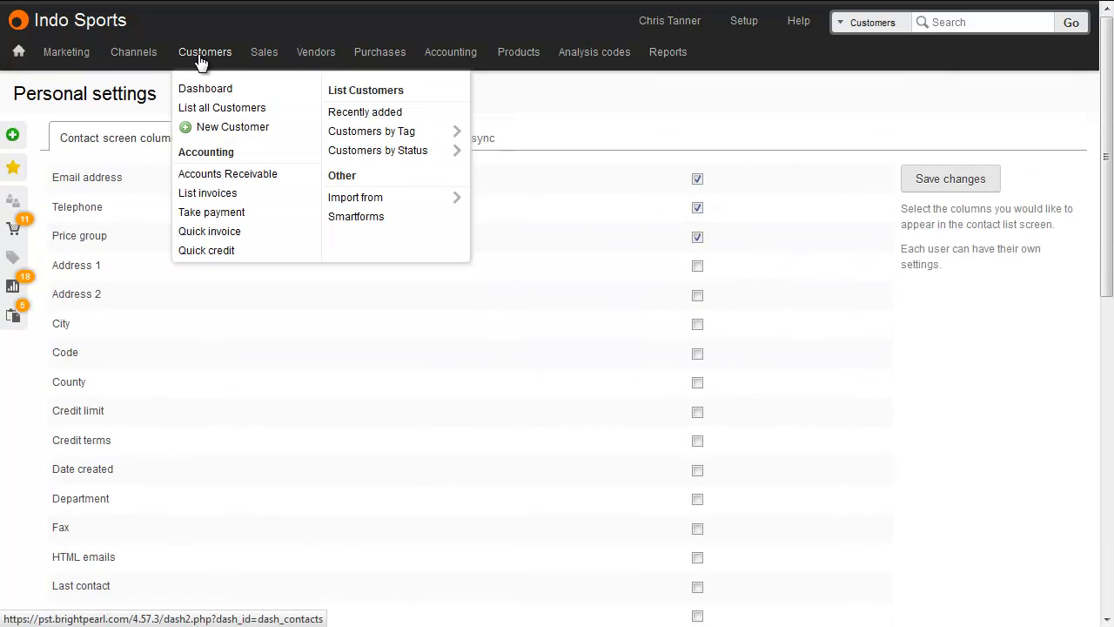
click(204, 107)
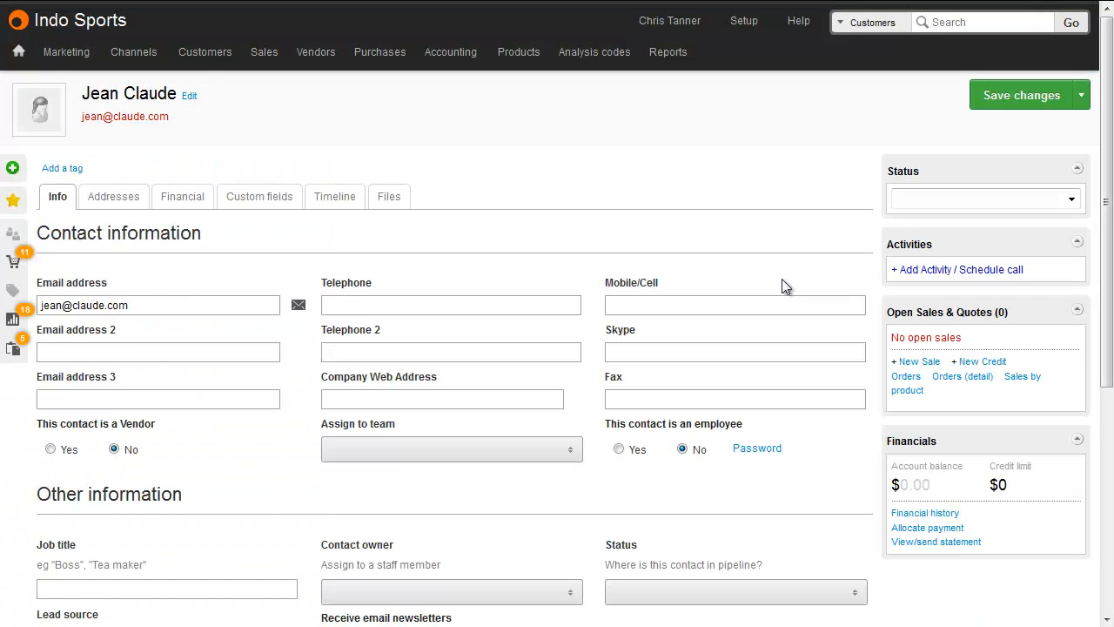
click(192, 201)
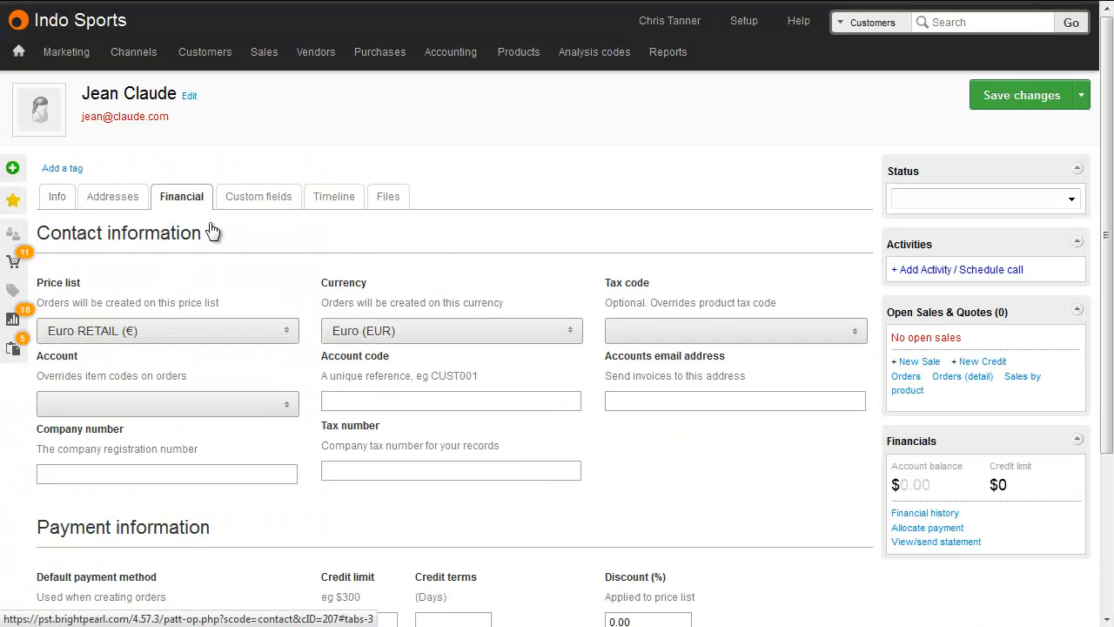
click(338, 401)
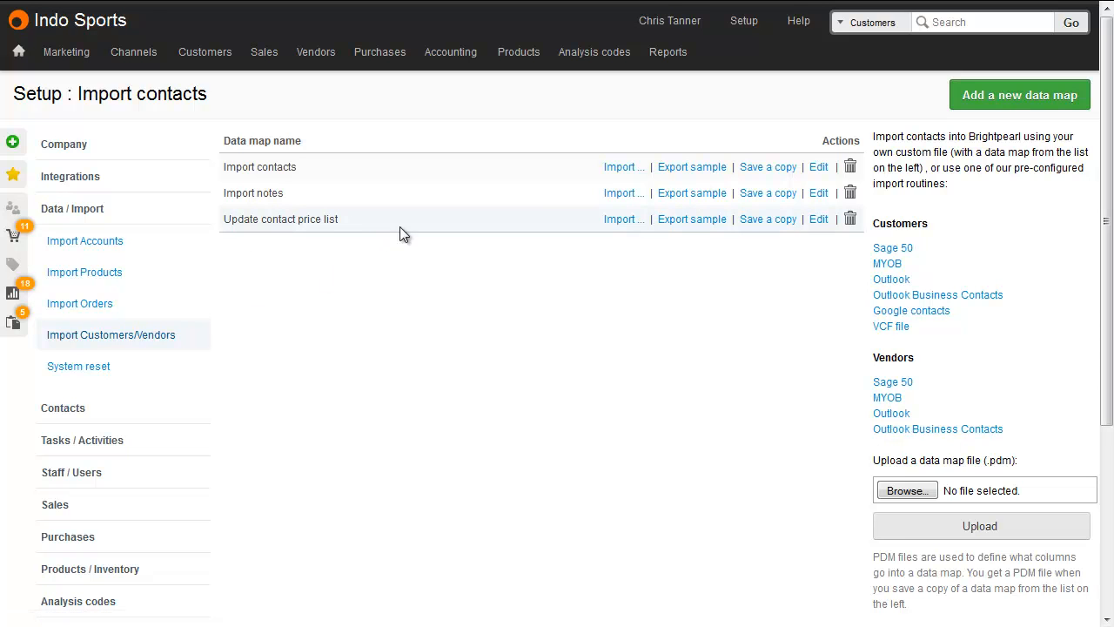
- Open the "Update contact price list" data map for import and check the Email and Price group headers of Wholesale customers.xls in Excel
click(818, 219)
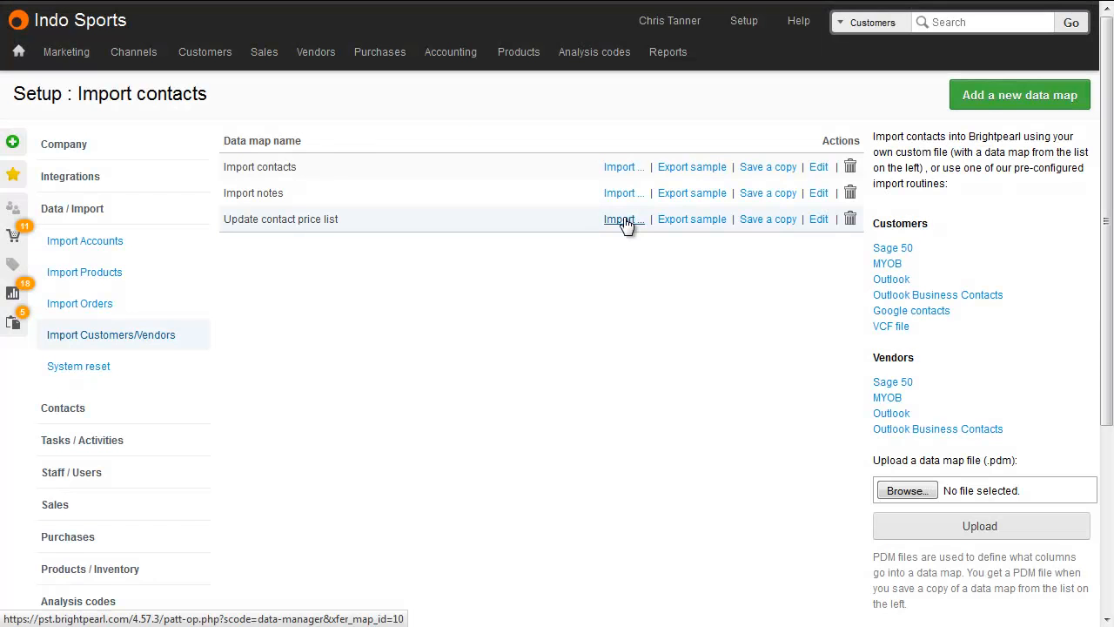
click(624, 219)
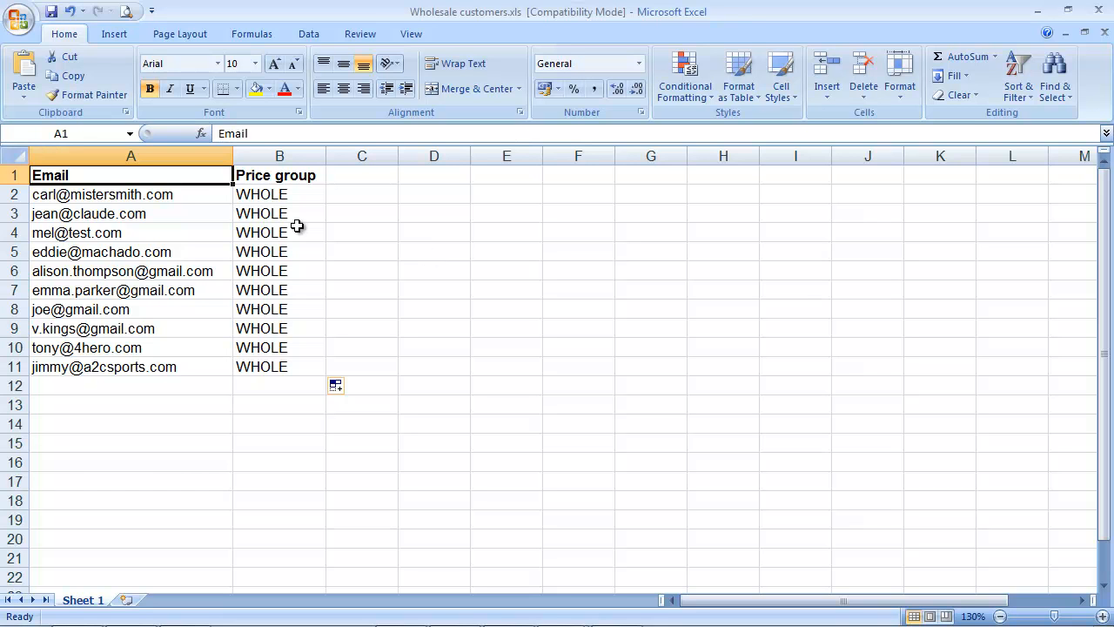
click(284, 181)
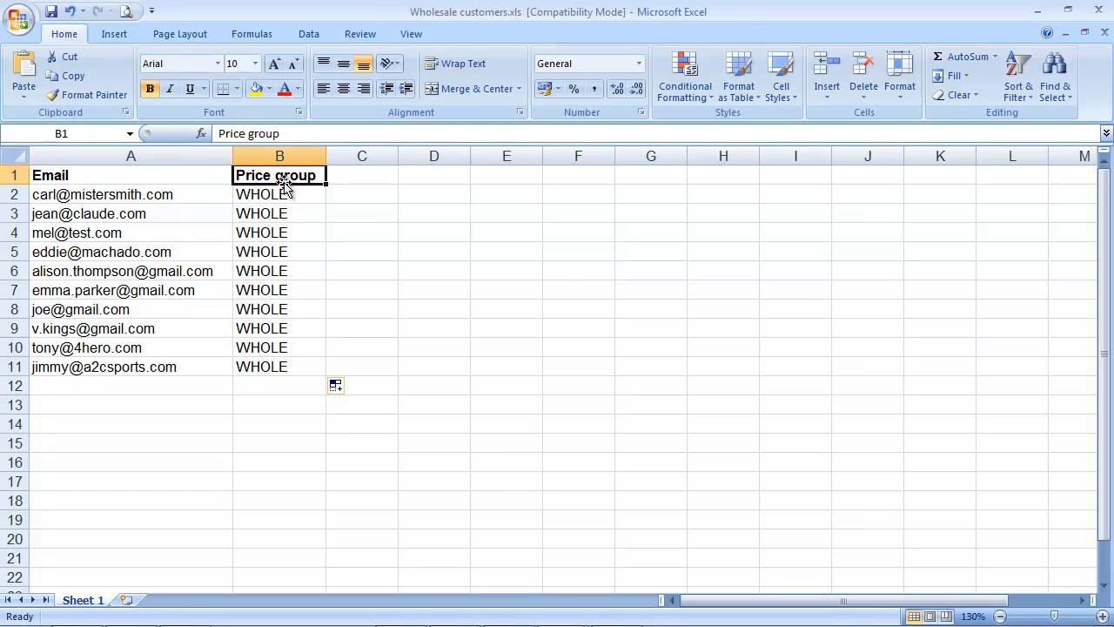
click(203, 176)
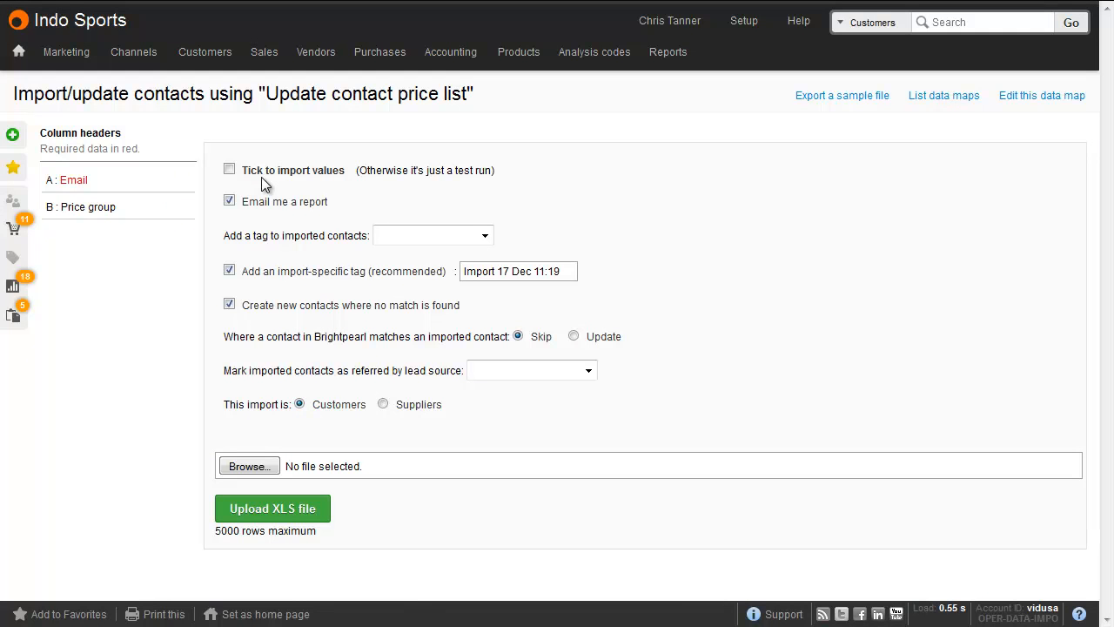
- Import the values from Wholesale customers.xls, updating matching contacts without adding an import-specific tag or creating new contacts
click(267, 173)
click(281, 272)
click(283, 306)
click(598, 338)
click(260, 466)
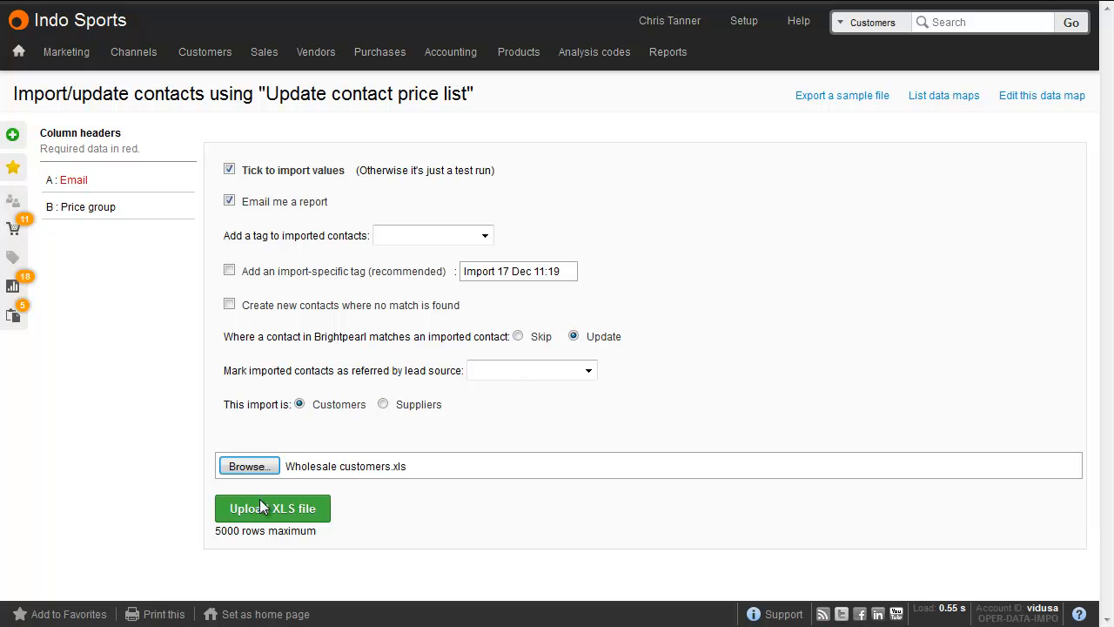
click(259, 509)
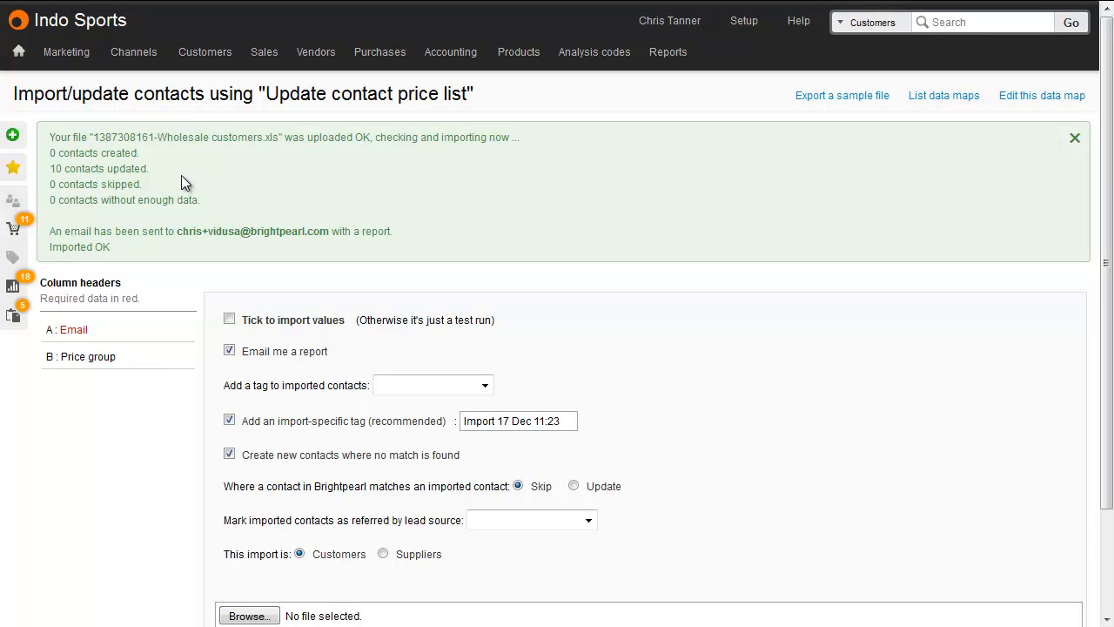
- List all customers to check their assigned price lists
mouse_move(205, 54)
click(218, 110)
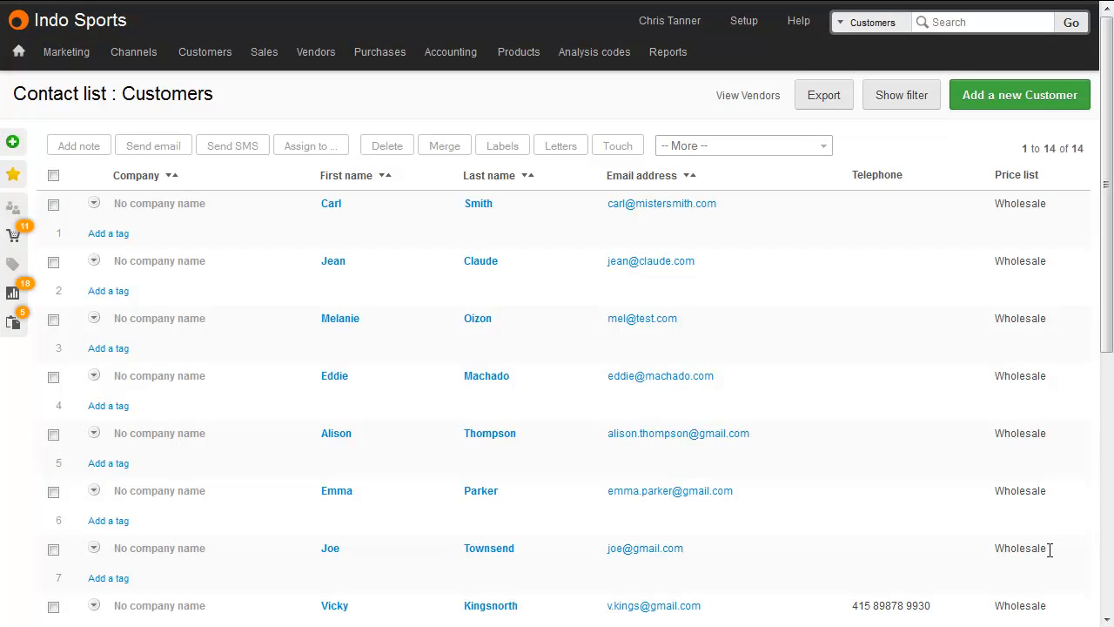
click(53, 177)
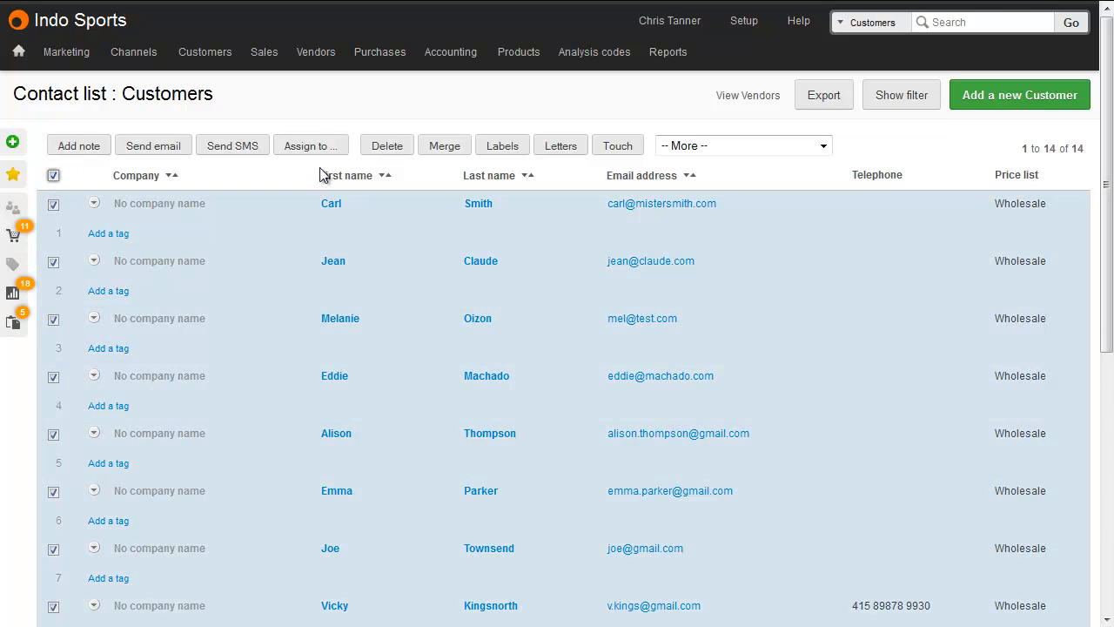
click(685, 153)
click(706, 178)
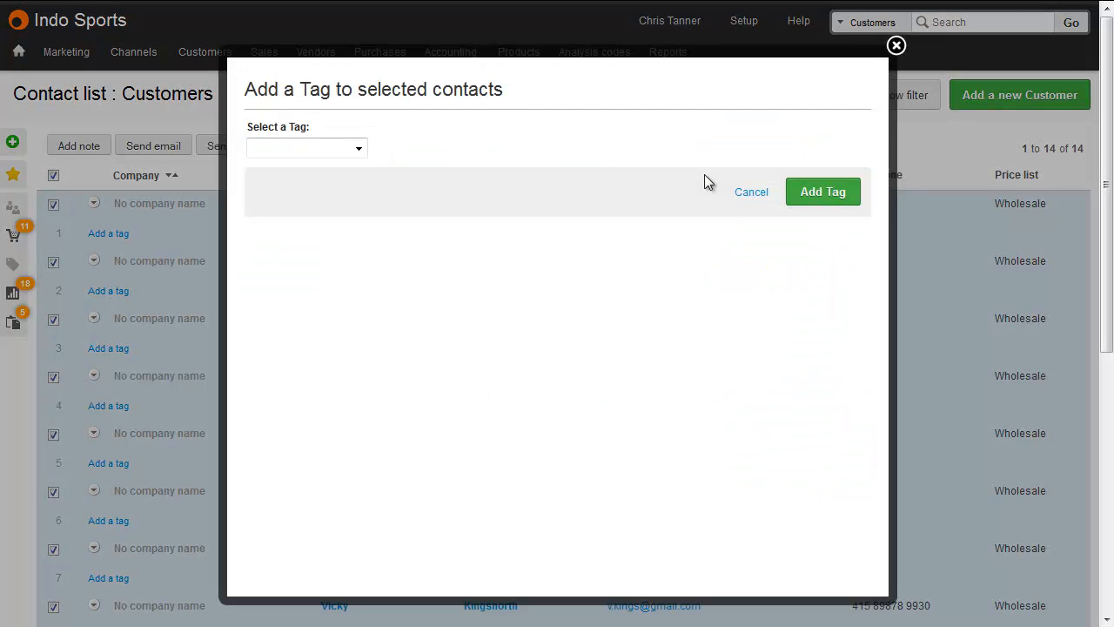
click(747, 193)
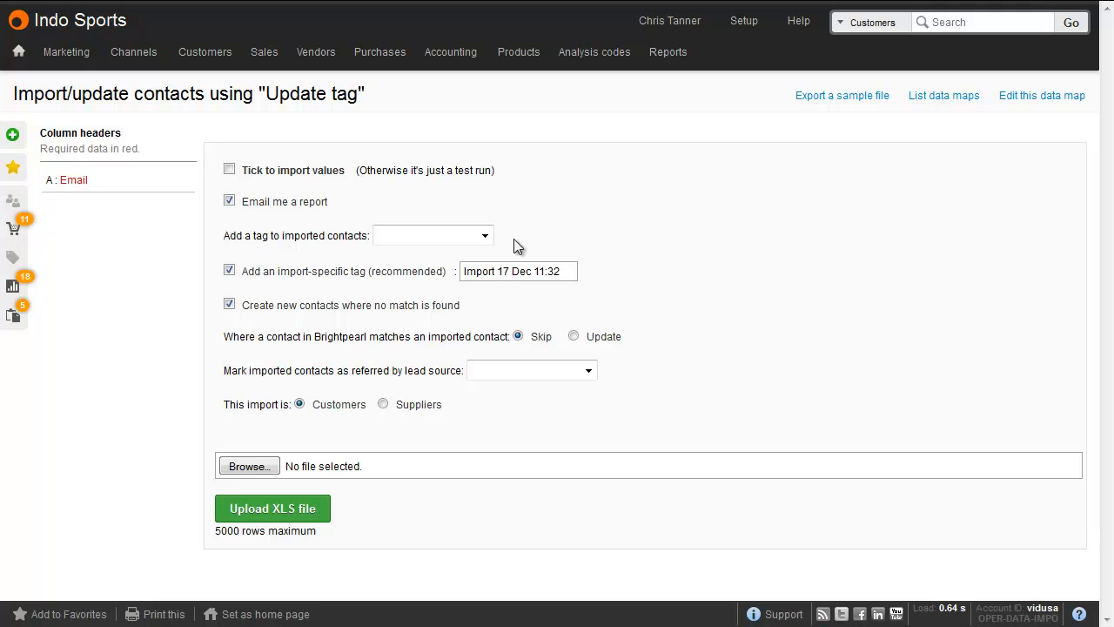
- Import the values from Update contacts.xls with the "Update tag" data map, updating matches with the tag "Xmas mailout" and creating no new contacts
click(485, 236)
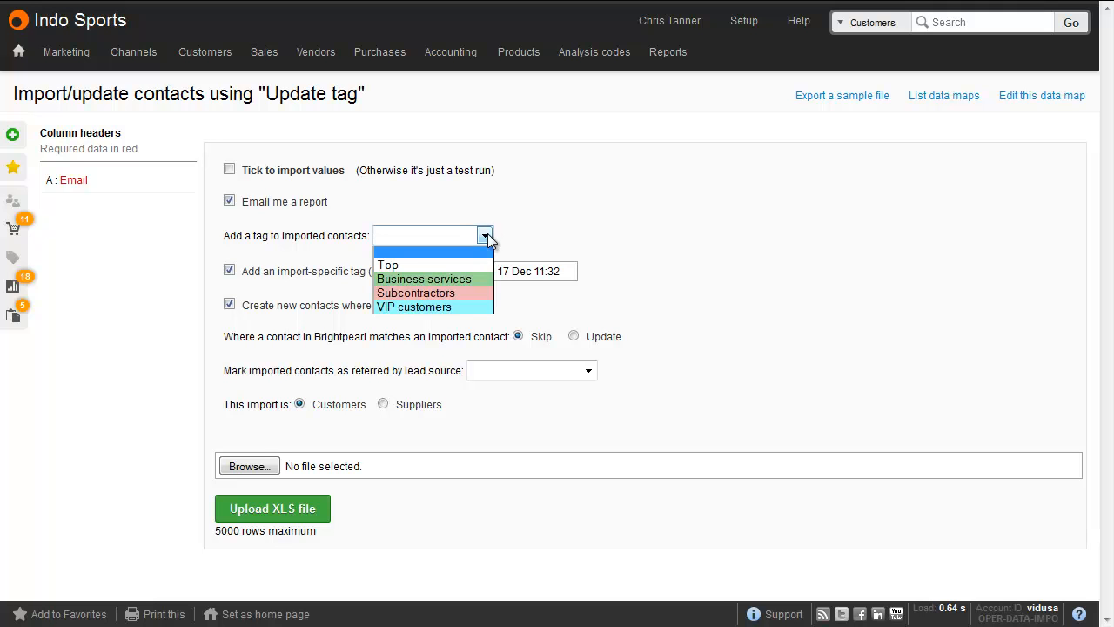
click(489, 235)
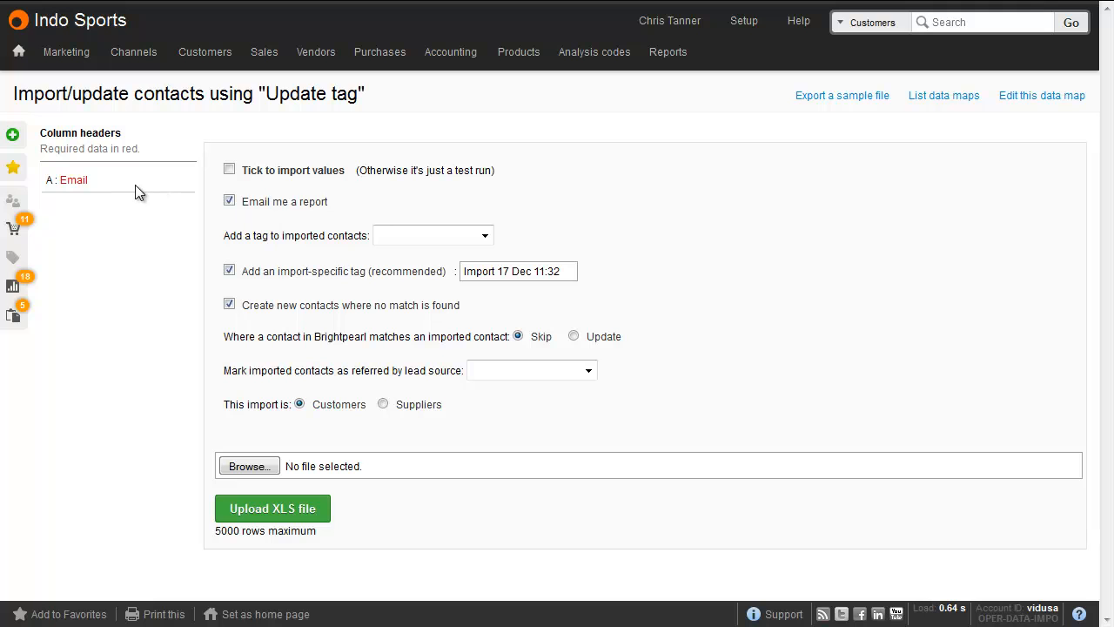
click(293, 173)
drag(575, 271, 463, 271)
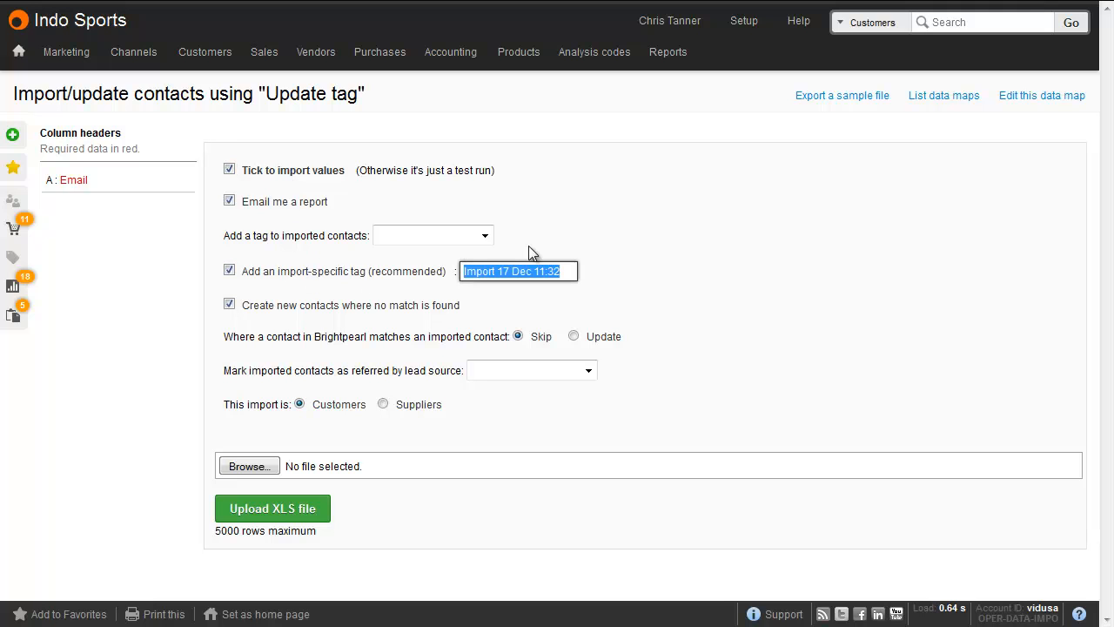
text(Xmas mailout)
click(403, 304)
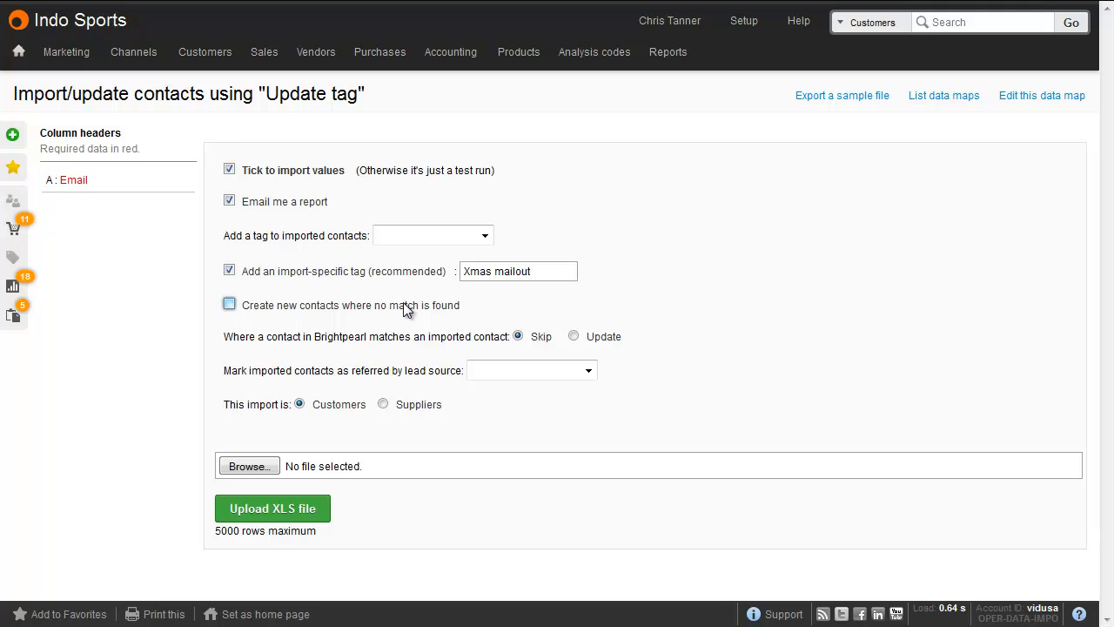
click(599, 341)
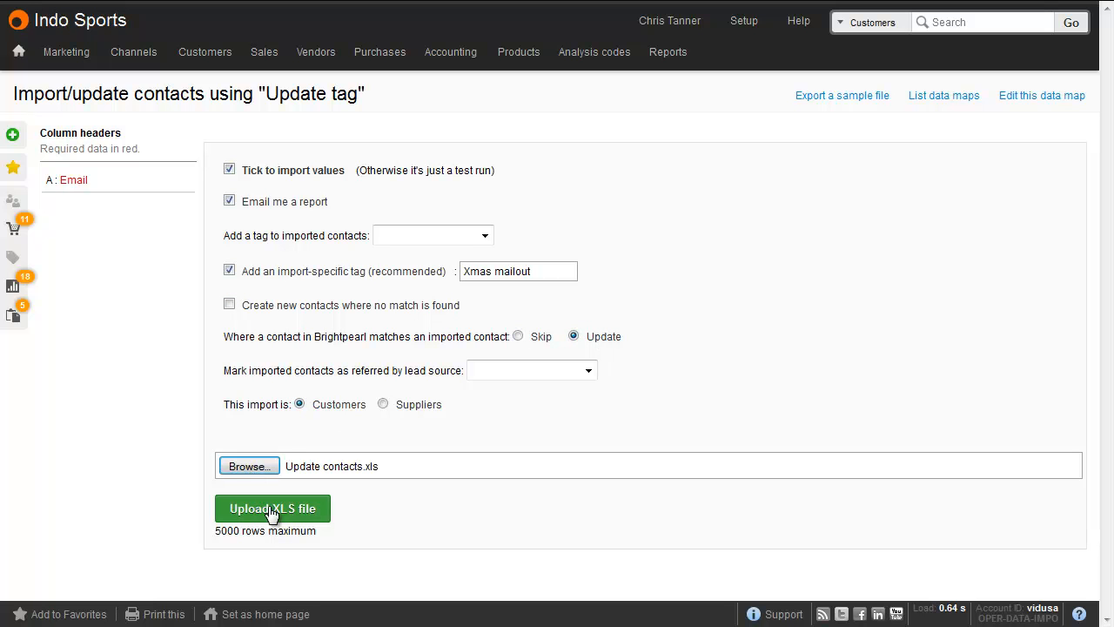
click(269, 508)
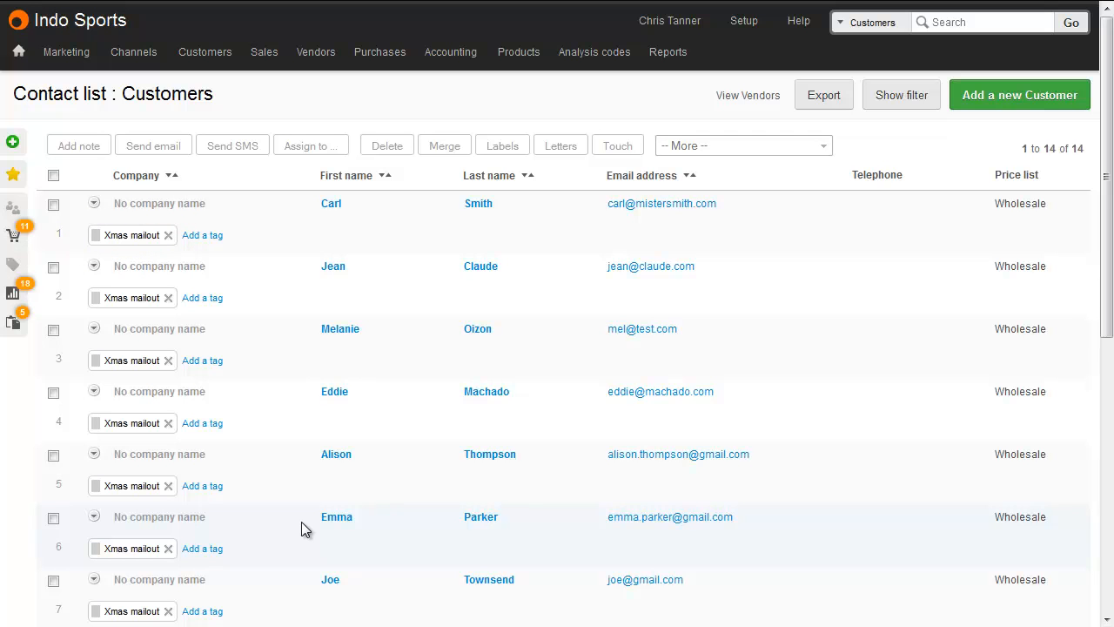
mouse_move(205, 54)
mouse_move(401, 132)
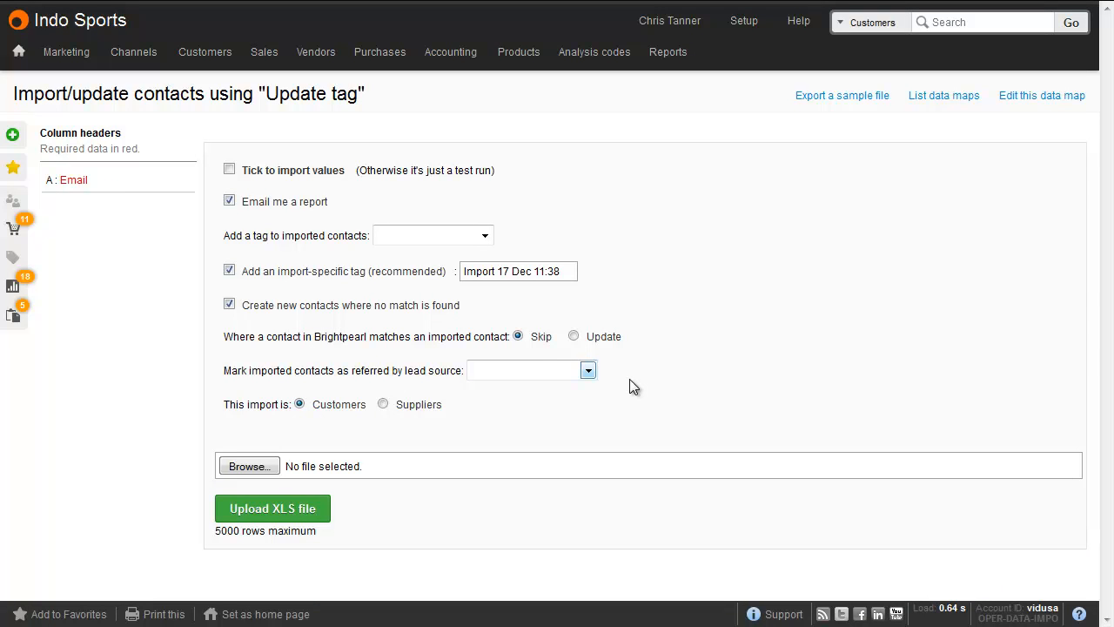
click(589, 370)
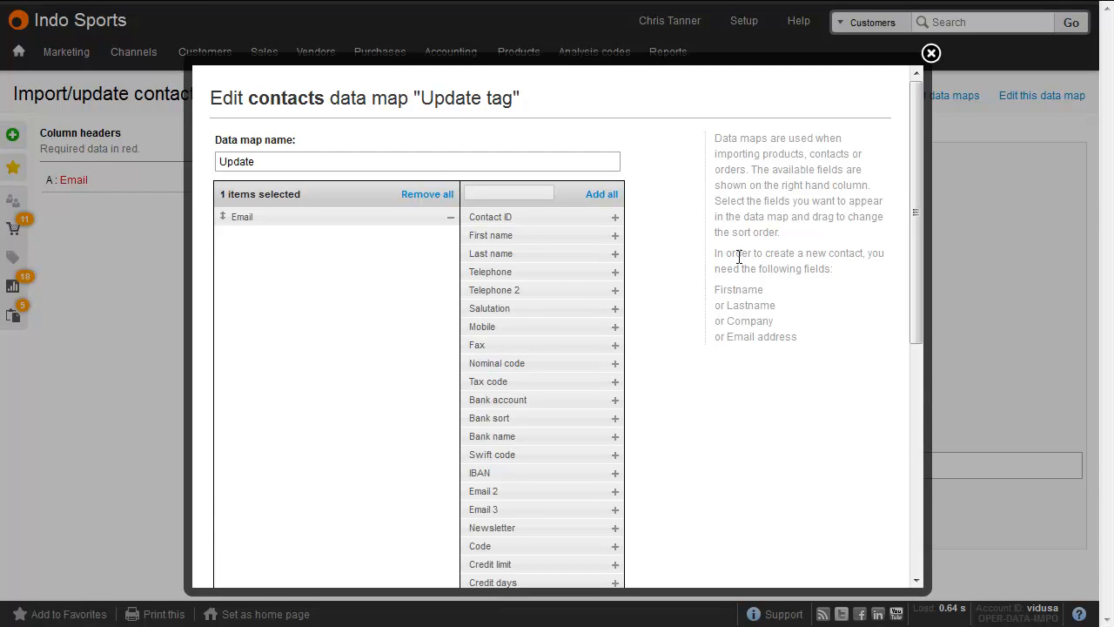
- Examine the fields available for the "Update tag" contacts data map
drag(916, 247, 920, 338)
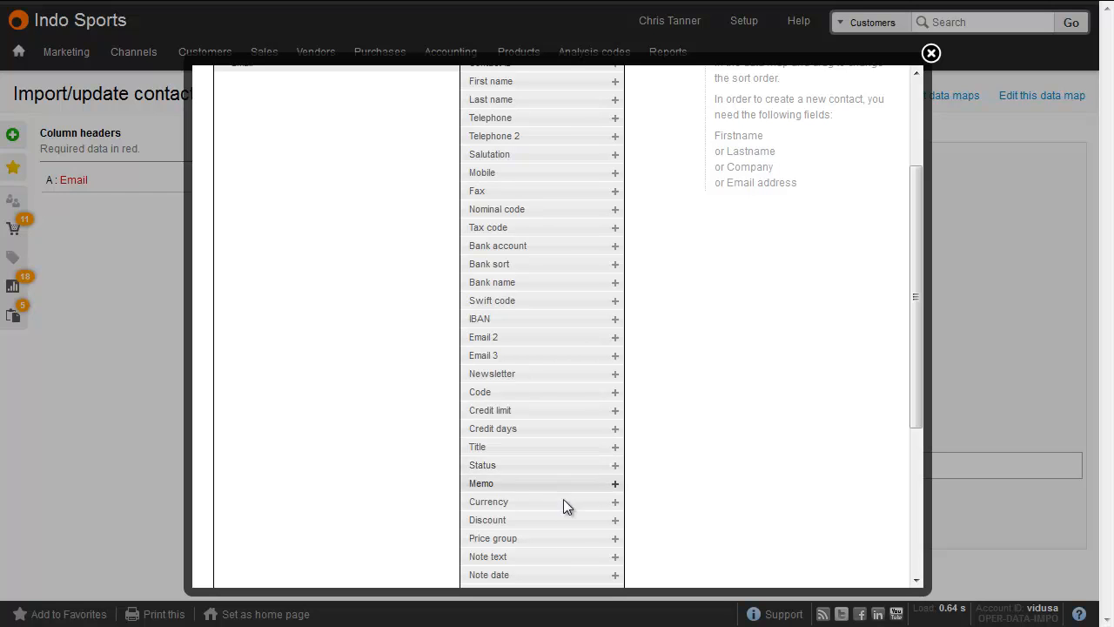
scroll(559, 538, down, 1)
scroll(559, 537, down, 1)
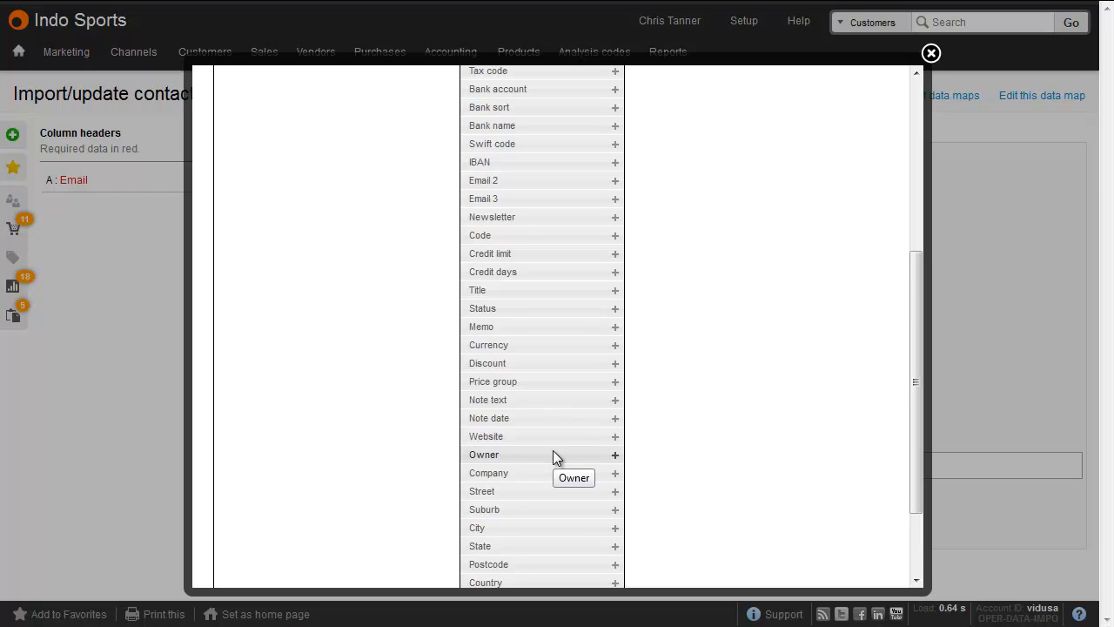
scroll(553, 450, down, 2)
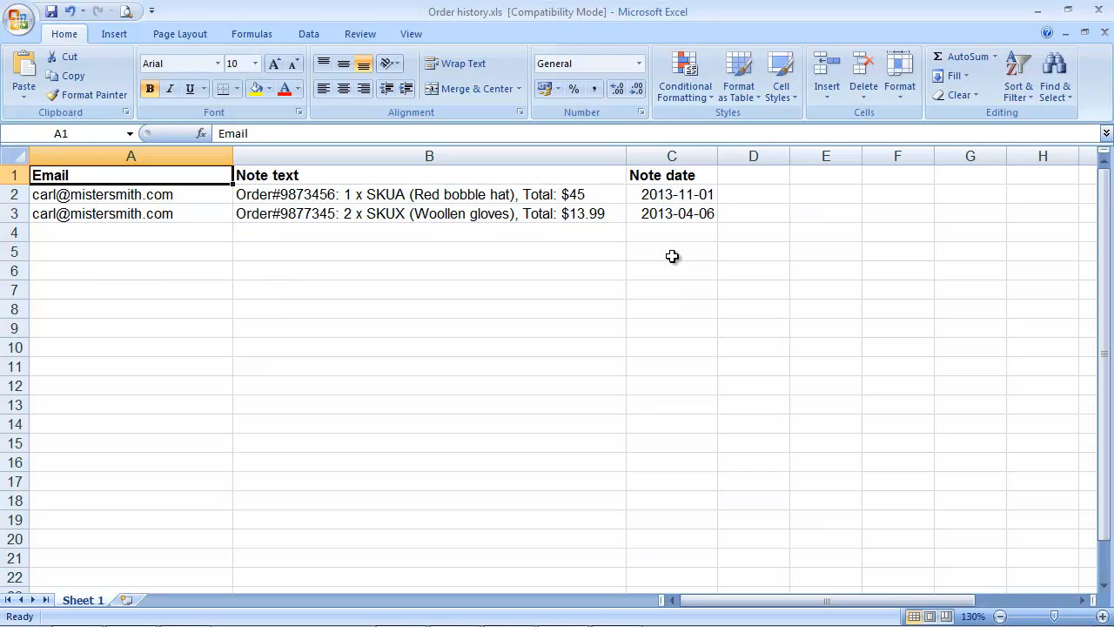
- In Excel, apply the custom number format yyyy-mm-dd to the whole Note date column of Order history.xls
click(672, 155)
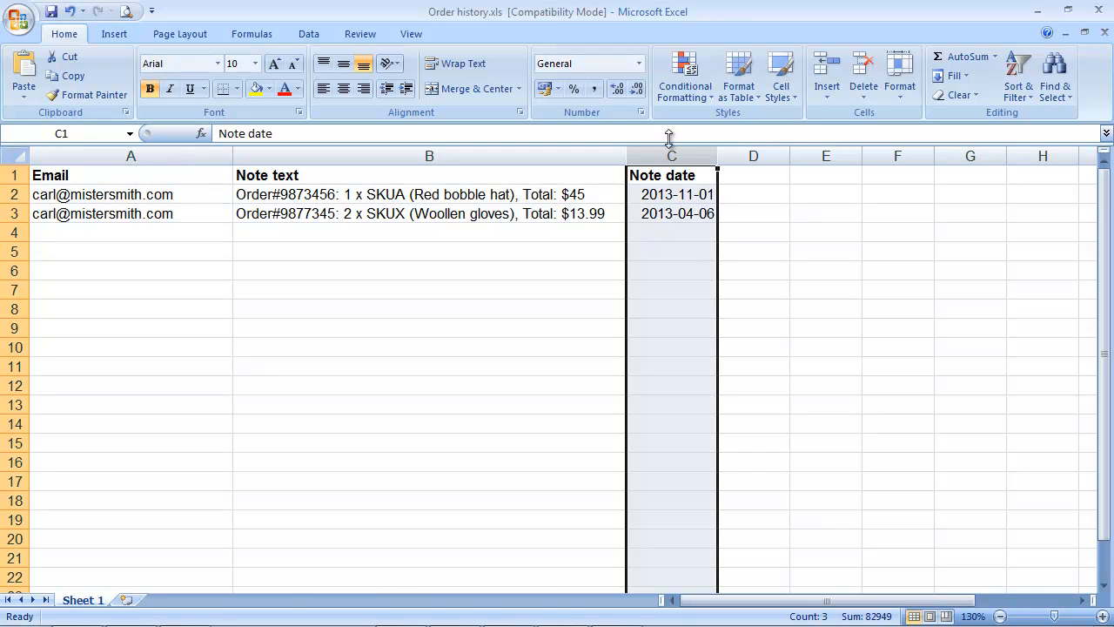
click(639, 63)
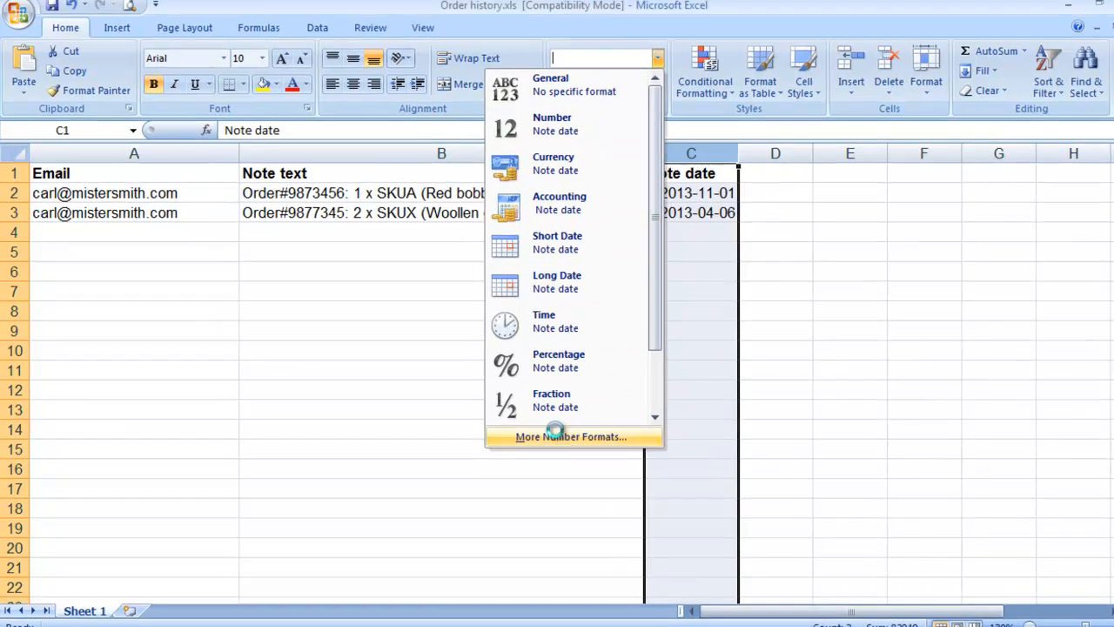
click(544, 431)
click(142, 288)
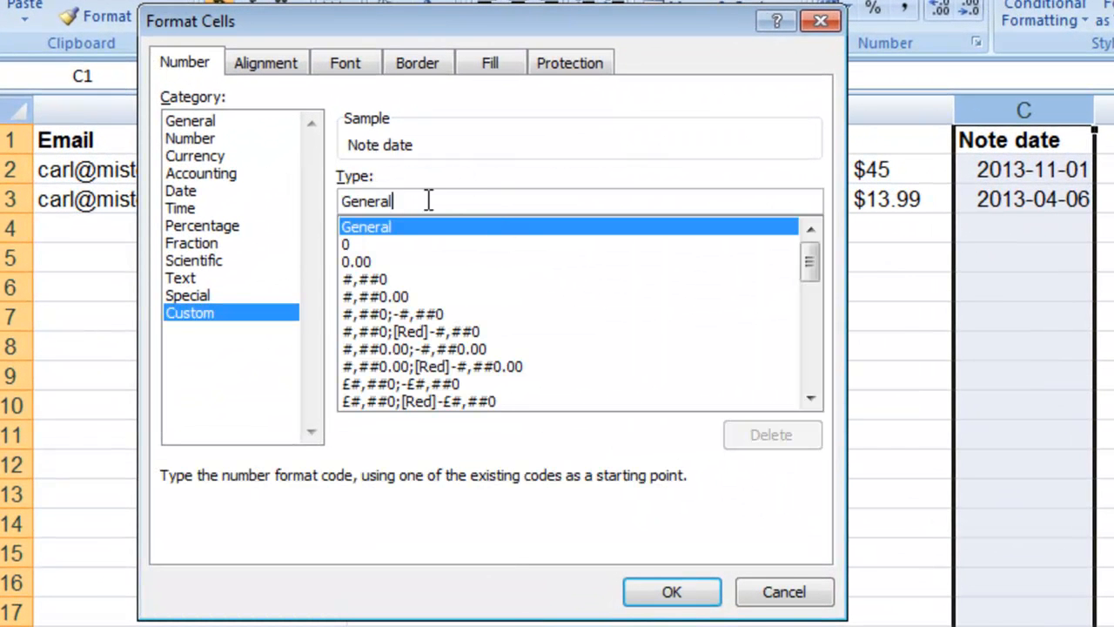
drag(428, 200, 221, 217)
text(yyyy-mm-dd)
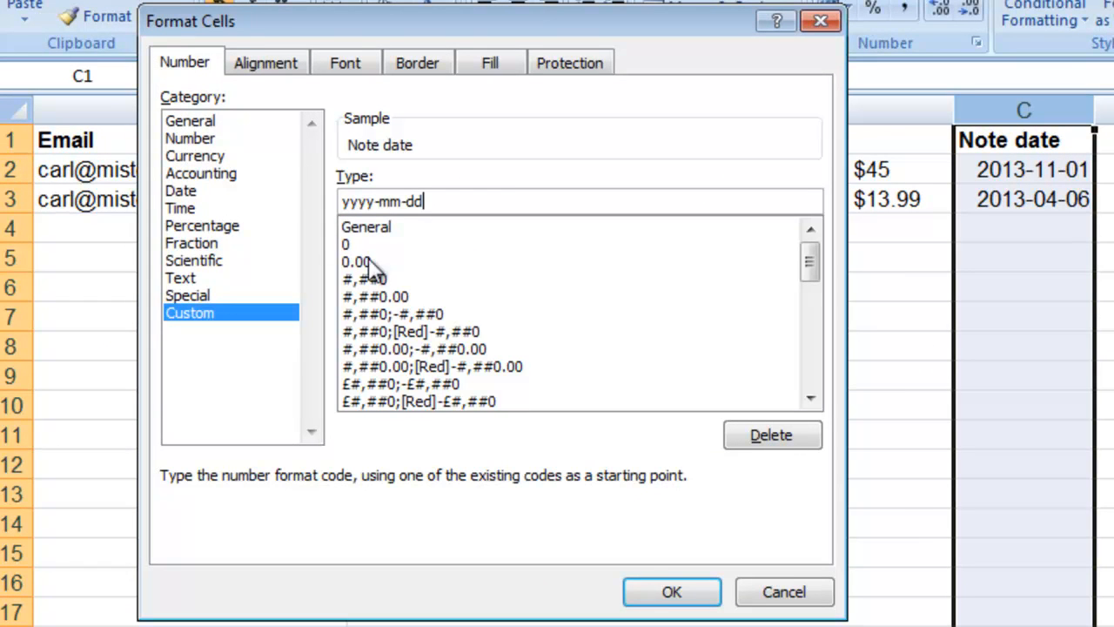
click(672, 592)
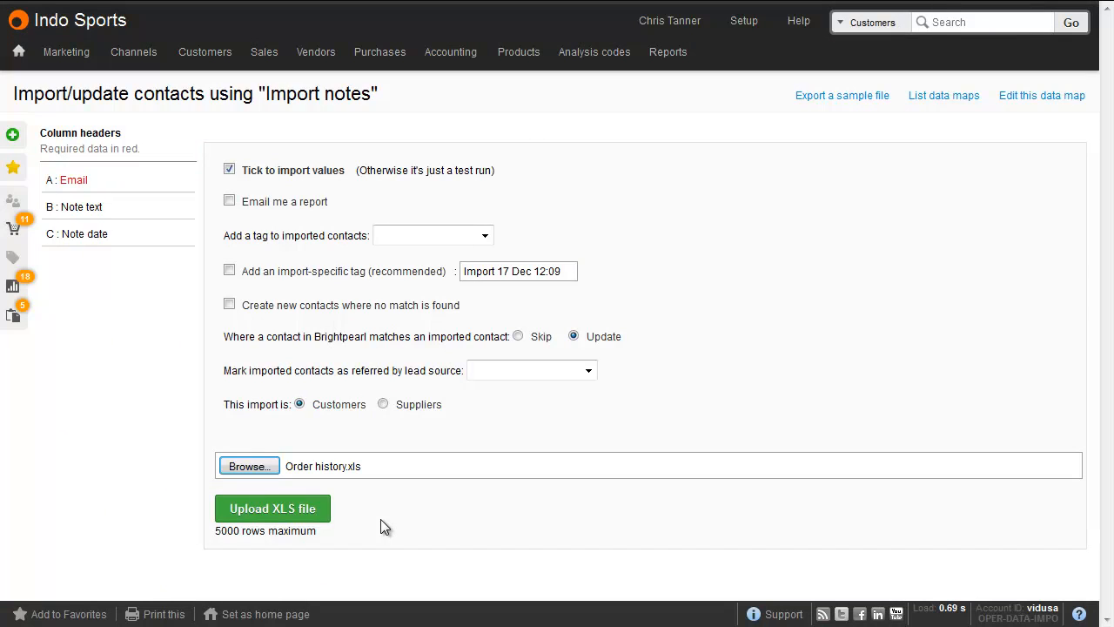
- Upload Order history.xls using the "Import notes" data map
click(300, 509)
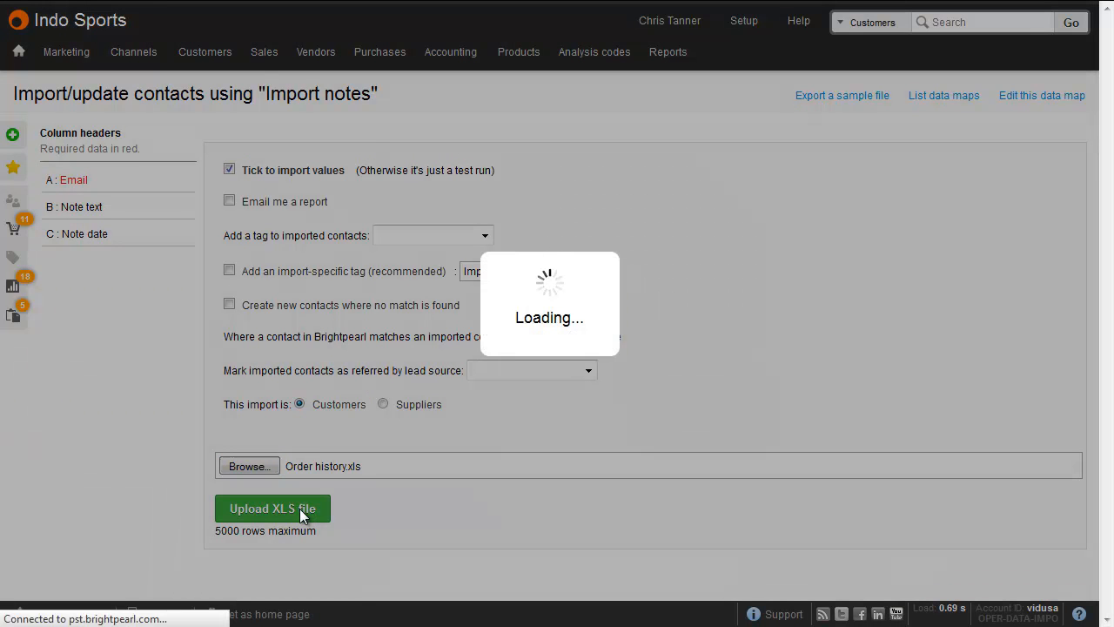